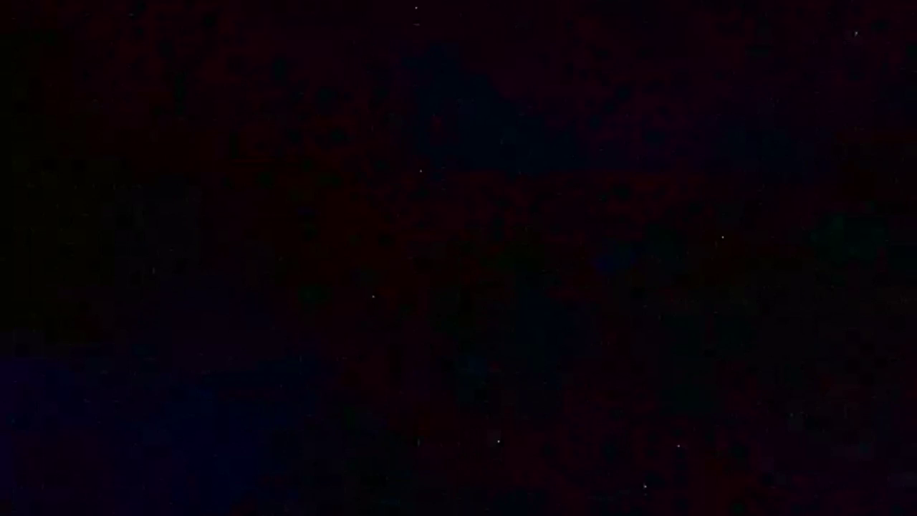
mouse_move(665, 88)
click(895, 504)
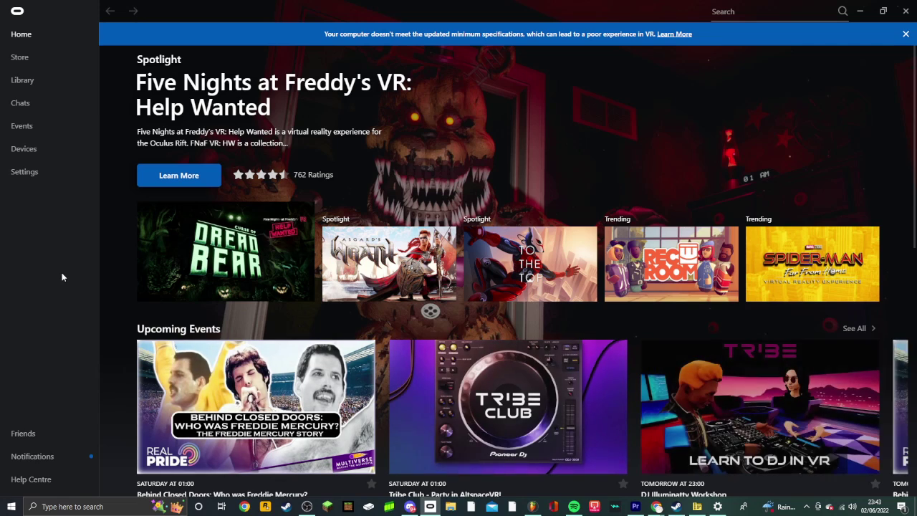
Open the Devices page, view the options for pairing a new device, and close them
click(35, 152)
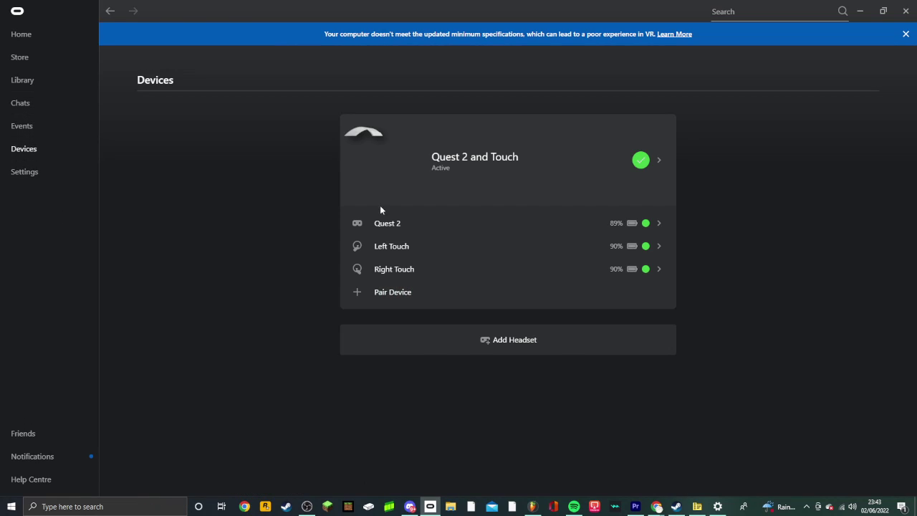
click(423, 293)
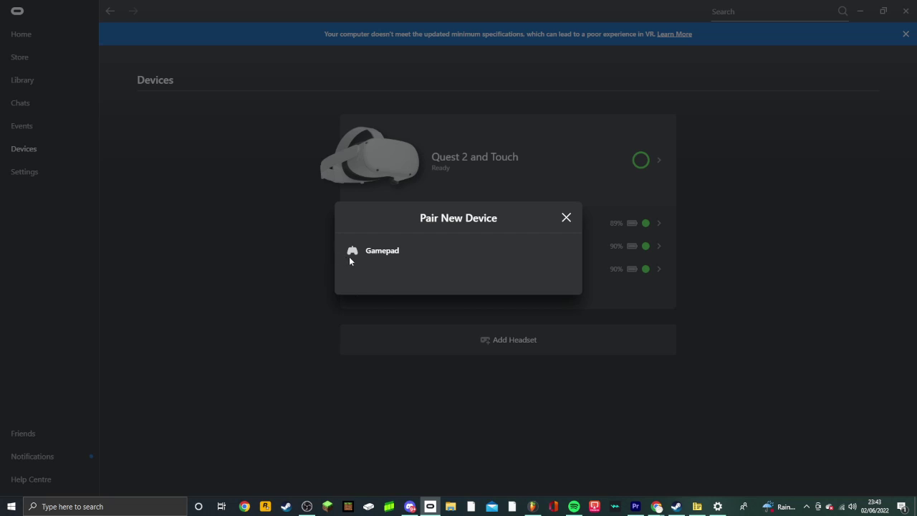
click(565, 218)
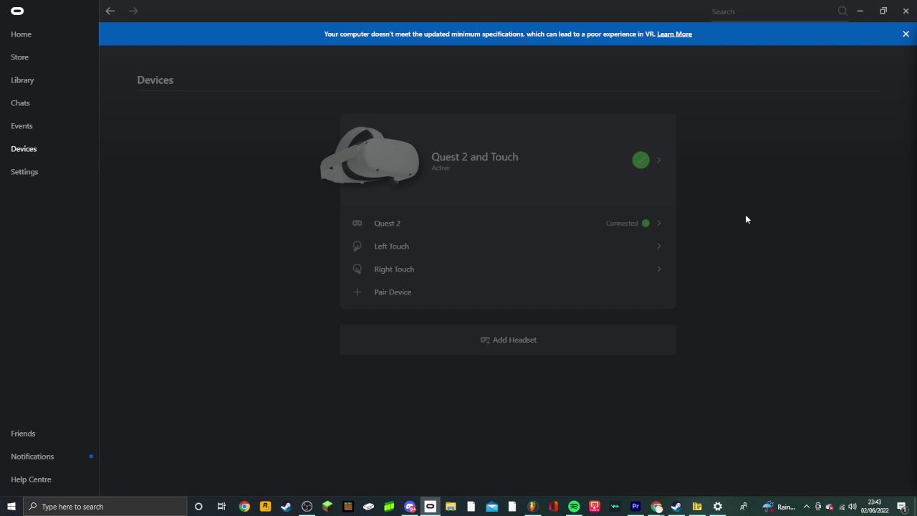
View the Quest 2 headset's device details and close them
click(659, 223)
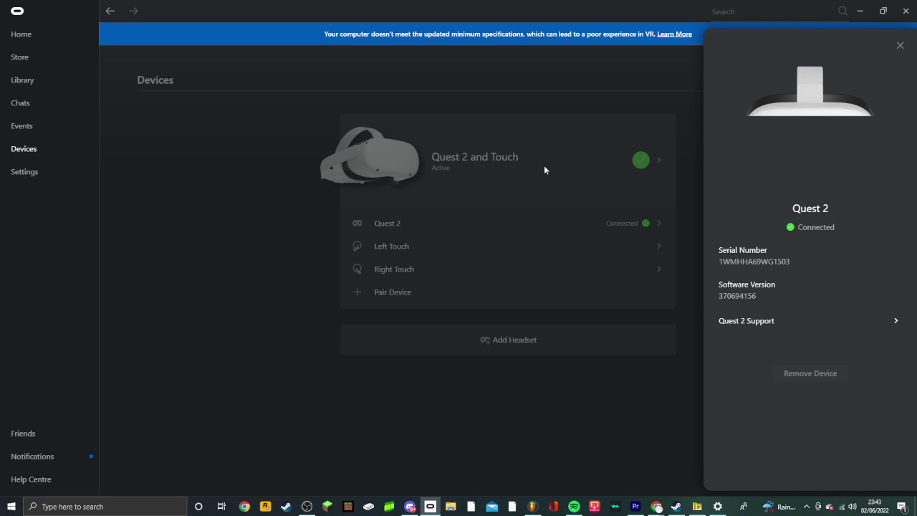
click(616, 256)
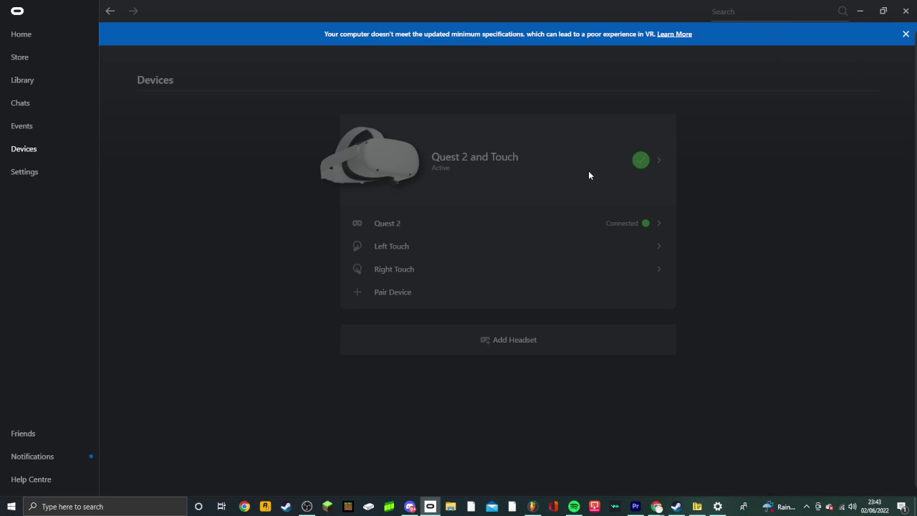
In the Quest 2 and Touch settings, switch the microphone to Use Windows Settings and back to Quest 2 Microphone
click(493, 150)
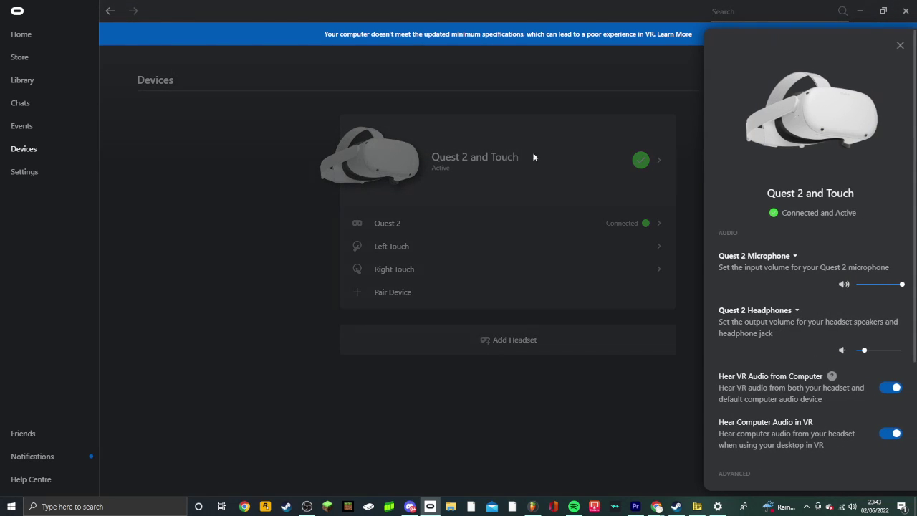
click(758, 258)
click(729, 210)
click(748, 264)
click(745, 278)
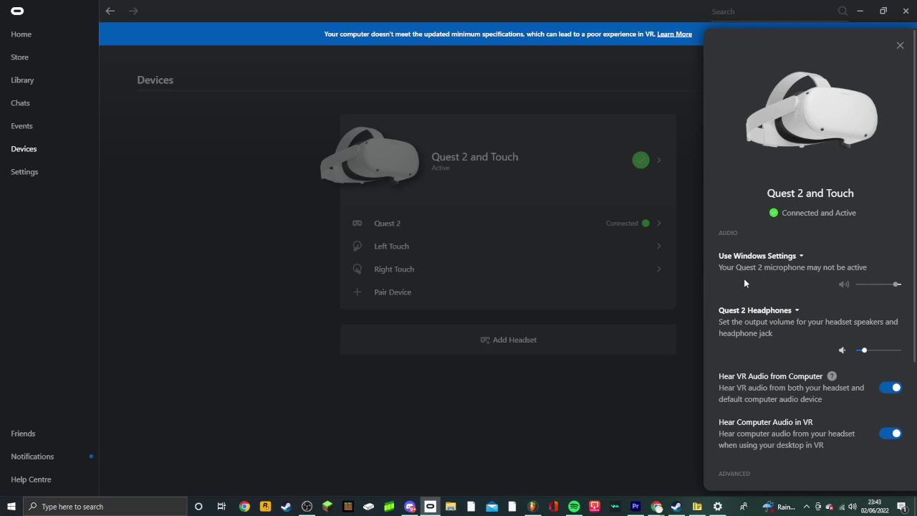
click(749, 260)
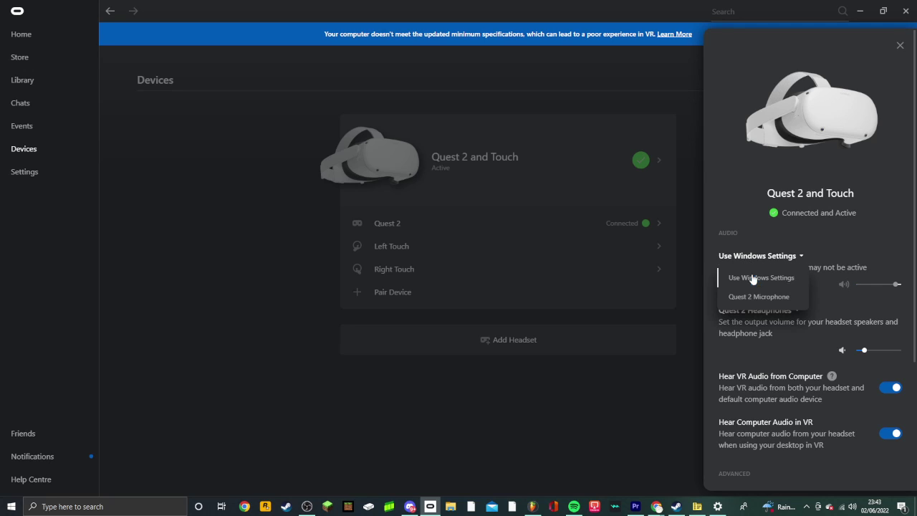
click(753, 297)
Review the audio and graphics preferences in the Quest 2 and Touch settings, and close the settings
scroll(755, 301, down, 2)
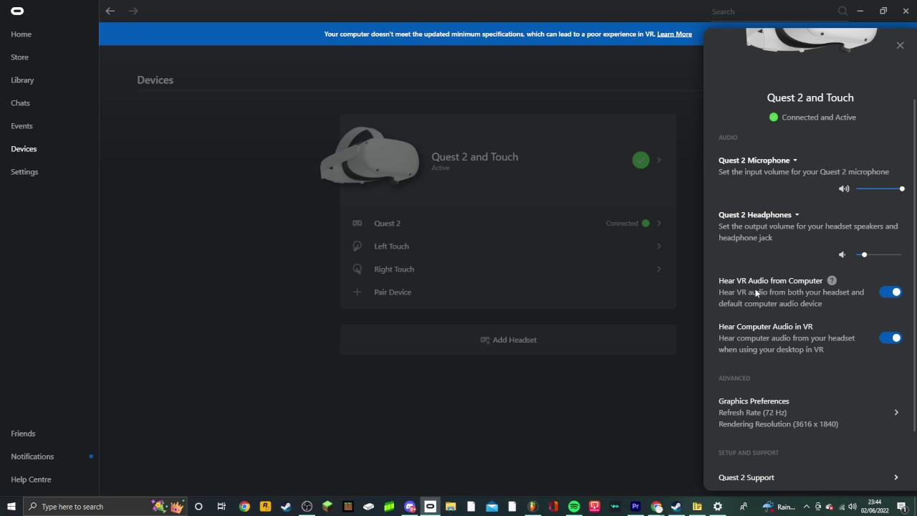
scroll(765, 301, down, 2)
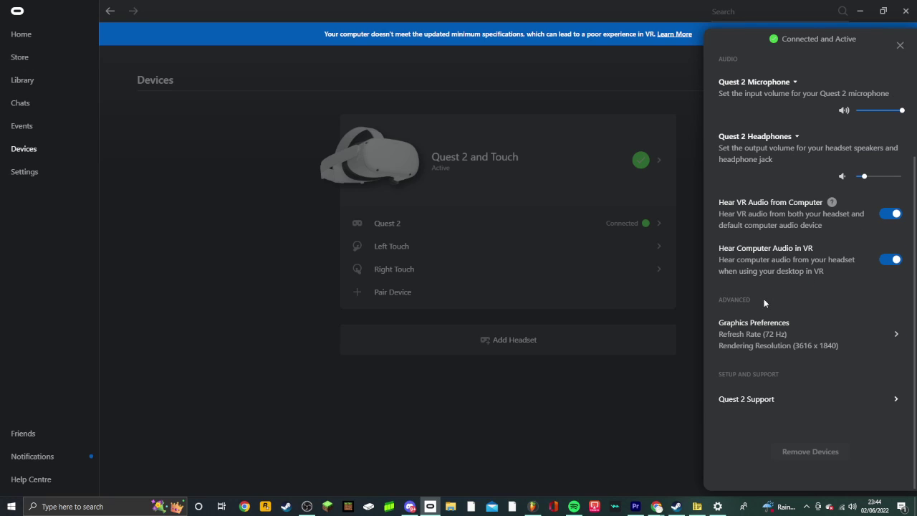
scroll(777, 351, up, 4)
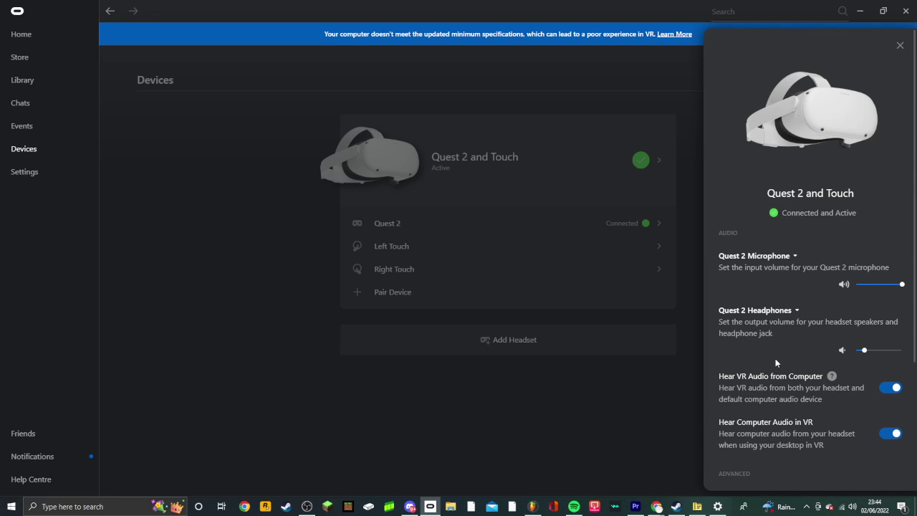
click(900, 45)
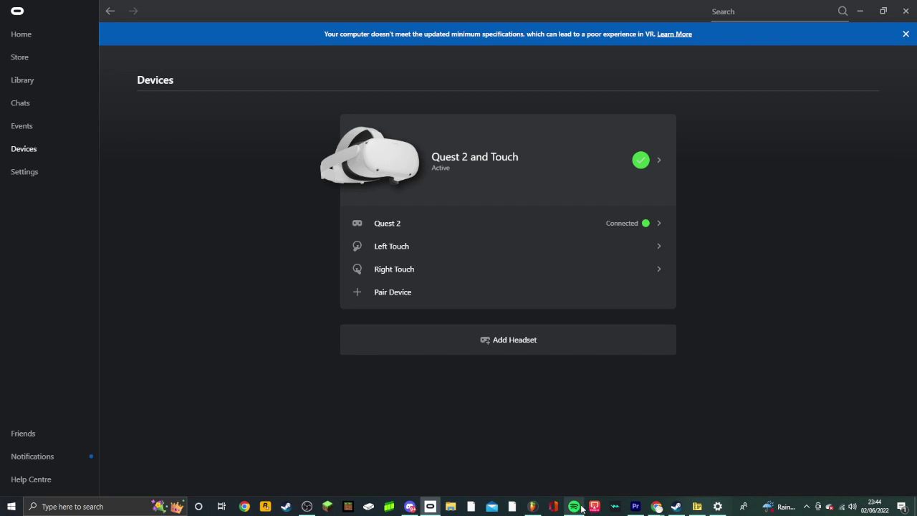
Minimise the Oculus app and bring up the oculus.com/casting page in Chrome to receive the headset's cast
click(860, 11)
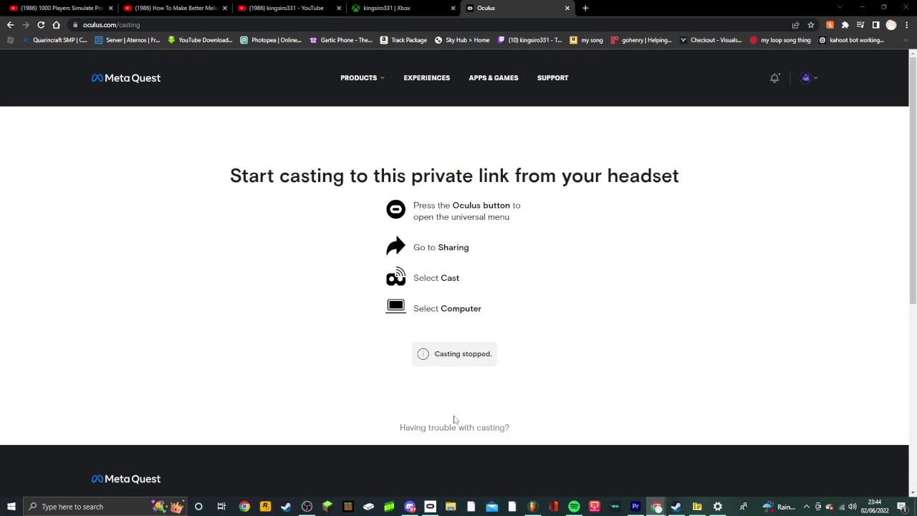
click(448, 507)
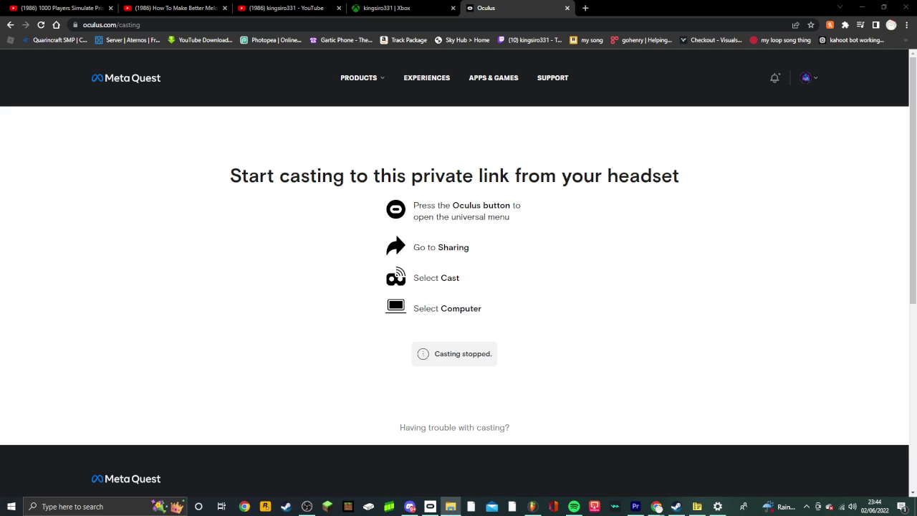
click(619, 293)
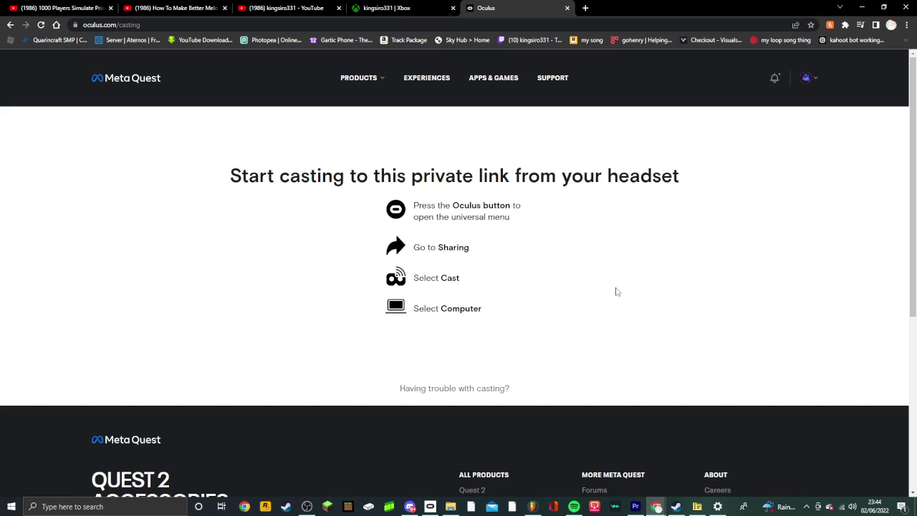
mouse_move(752, 11)
mouse_down()
mouse_move(534, 47)
mouse_move(472, 166)
mouse_move(536, 2)
mouse_up()
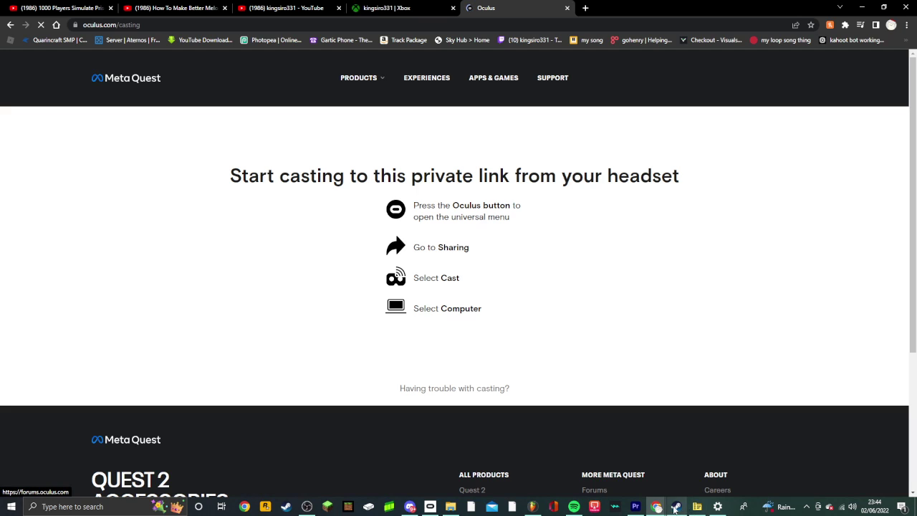
mouse_move(659, 510)
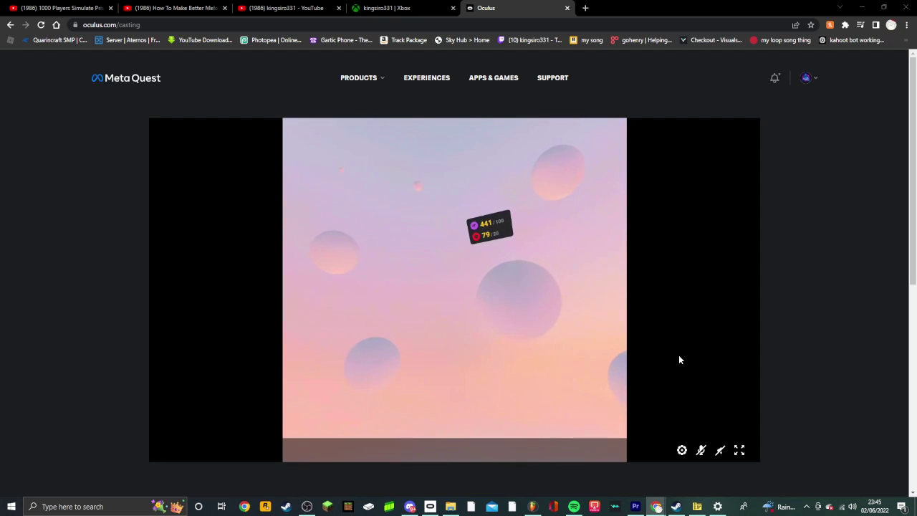
Display the headset cast full screen and unmute its audio
click(681, 449)
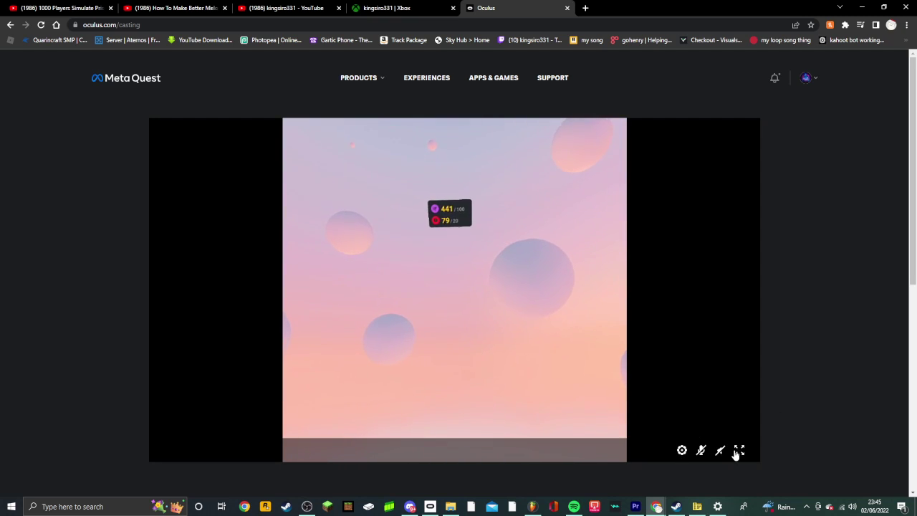
click(738, 451)
click(875, 504)
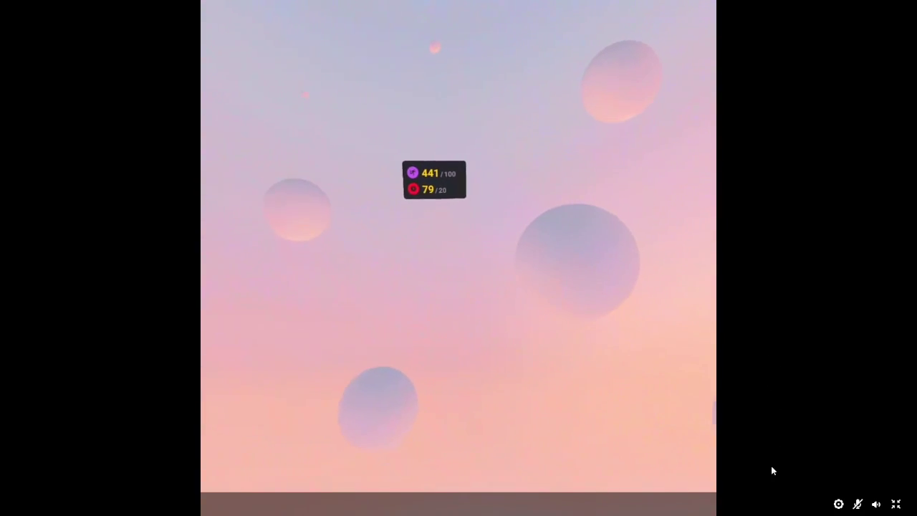
Change the cast's display setting so the picture fills the wide screen
click(837, 504)
click(840, 481)
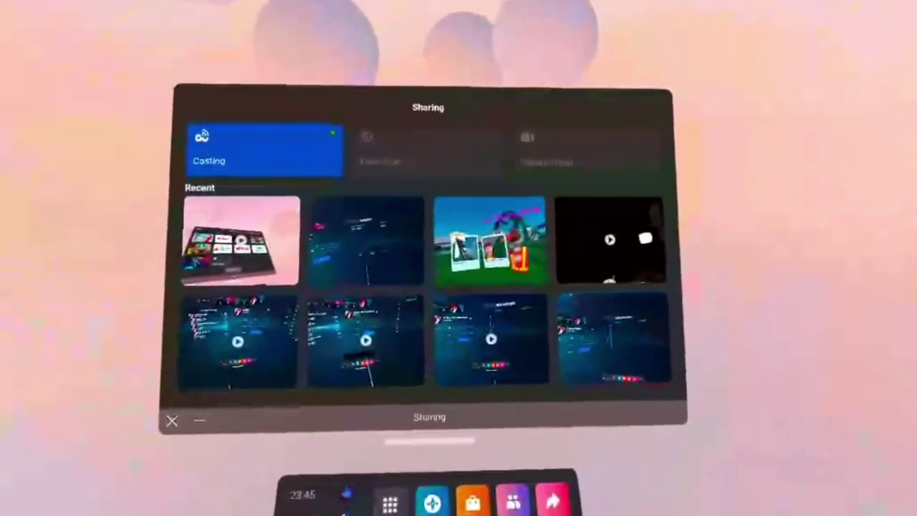
Open the recent capture showing two photo cards beside an avatar from the headset's Sharing window
click(413, 491)
click(552, 509)
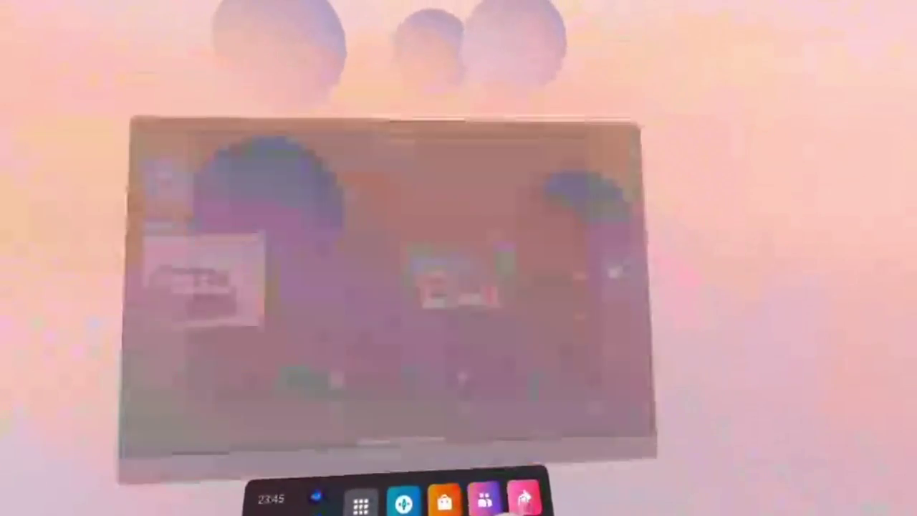
click(436, 280)
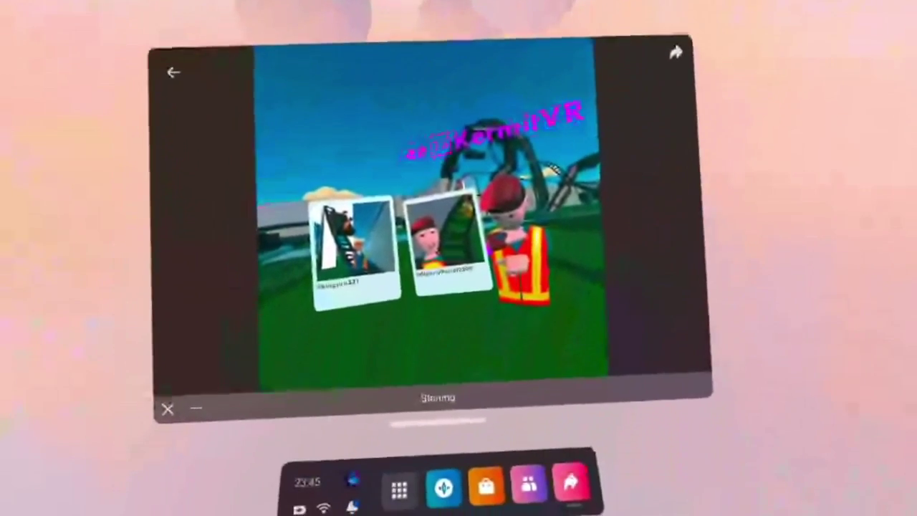
Launch Beat Saber from the headset's apps and start Green Day's "Holiday" from the Green Day Music Pack in Solo mode
click(402, 486)
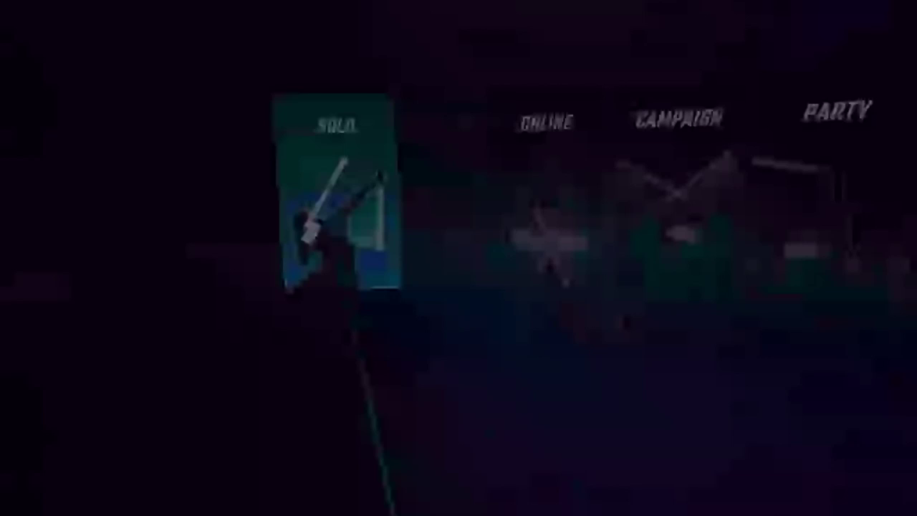
click(336, 207)
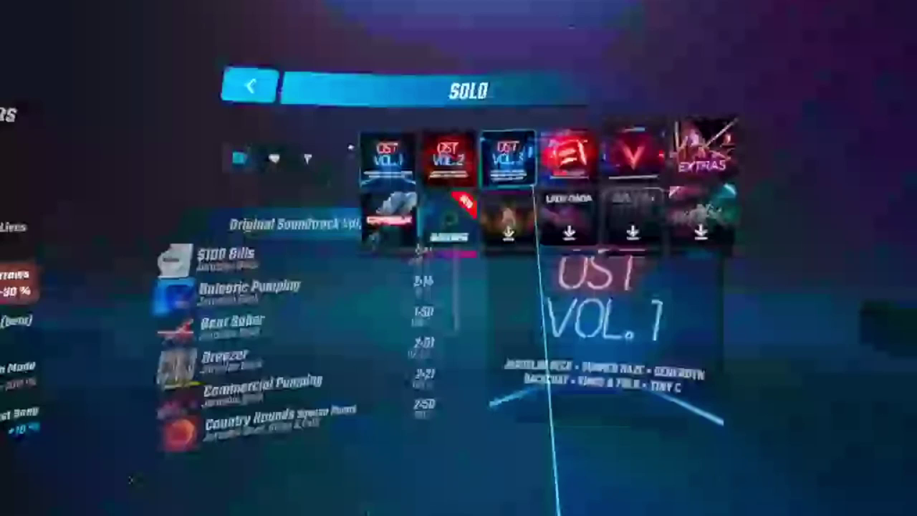
click(620, 219)
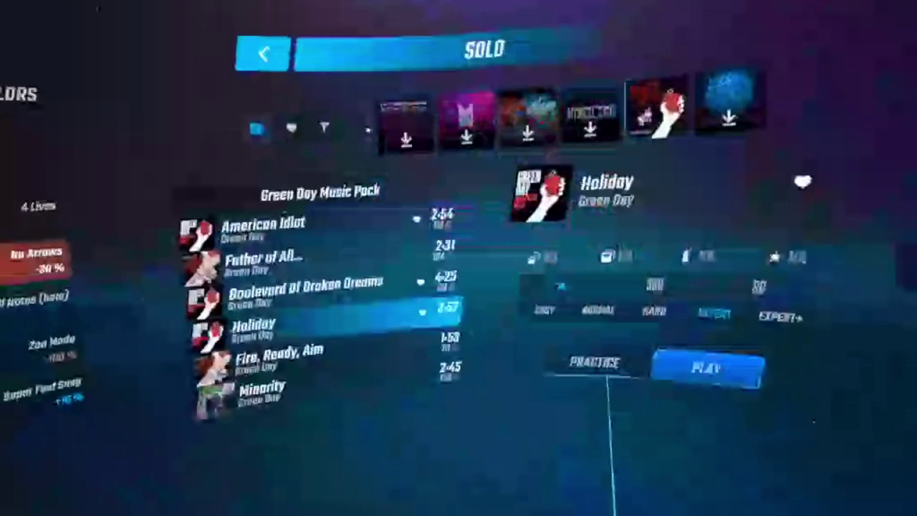
click(695, 366)
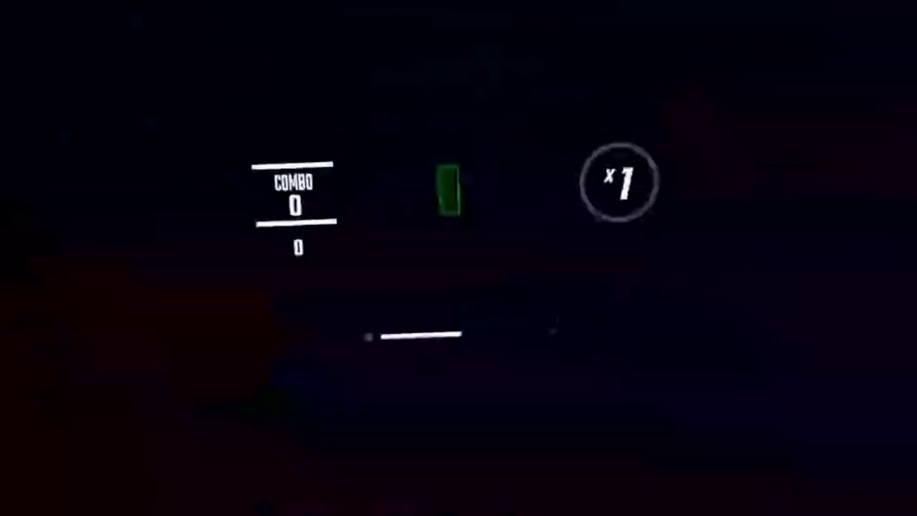